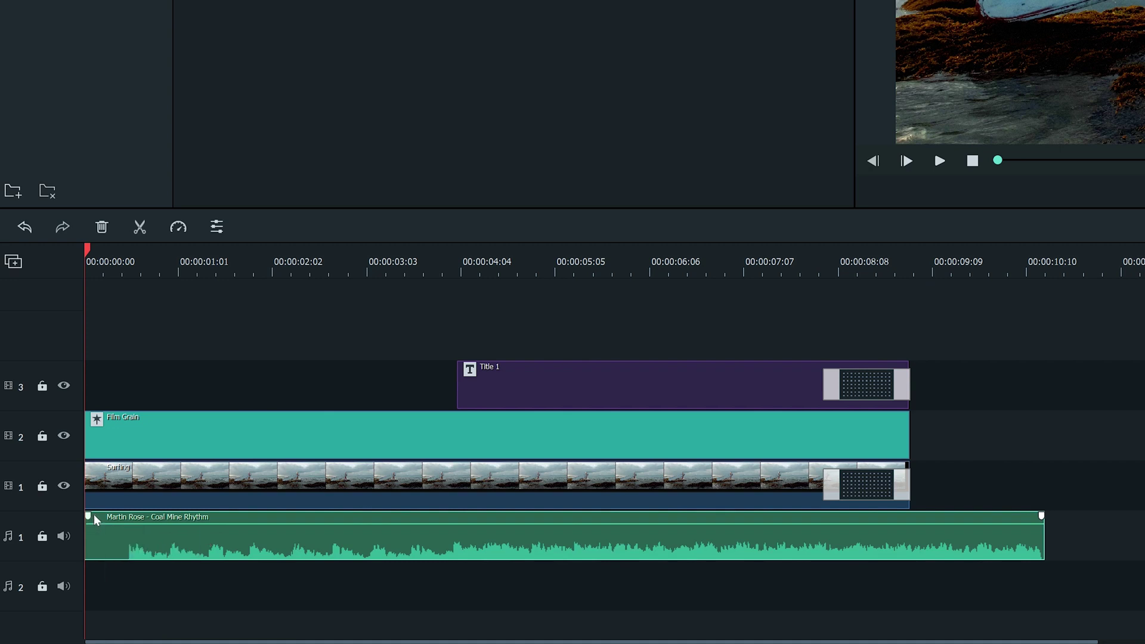
# Try a fade-in and a fade-out of about half a second on the Coal Mine Rhythm audio clip, and undo both.
pyautogui.moveTo(91, 516)
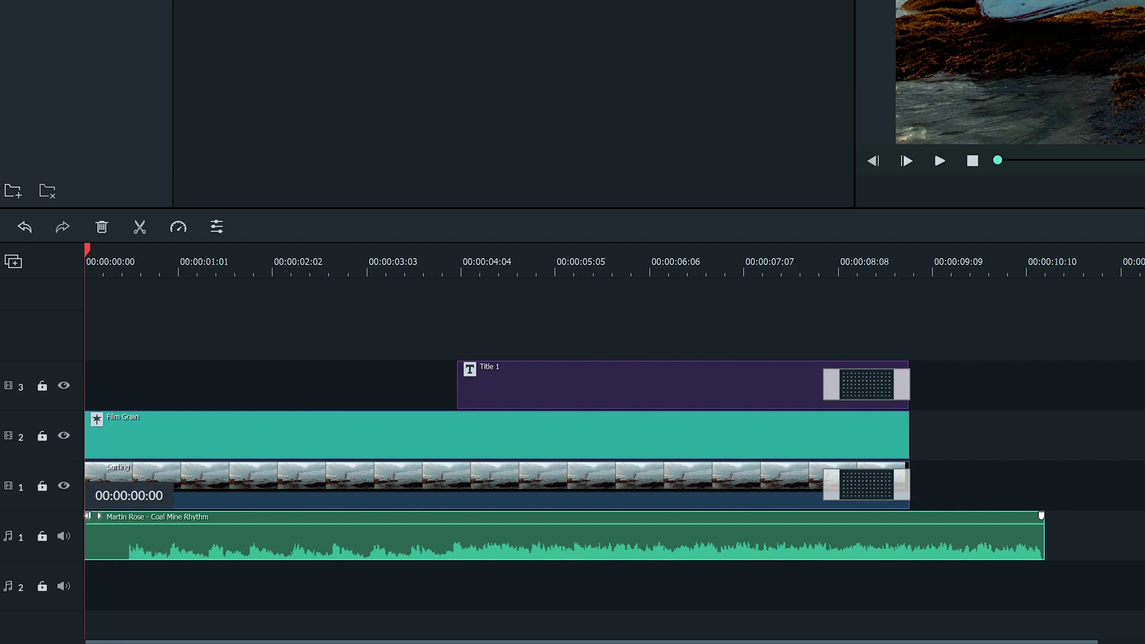
pyautogui.moveTo(89, 515); pyautogui.dragTo(139, 521)
pyautogui.moveTo(1041, 516); pyautogui.dragTo(998, 517)
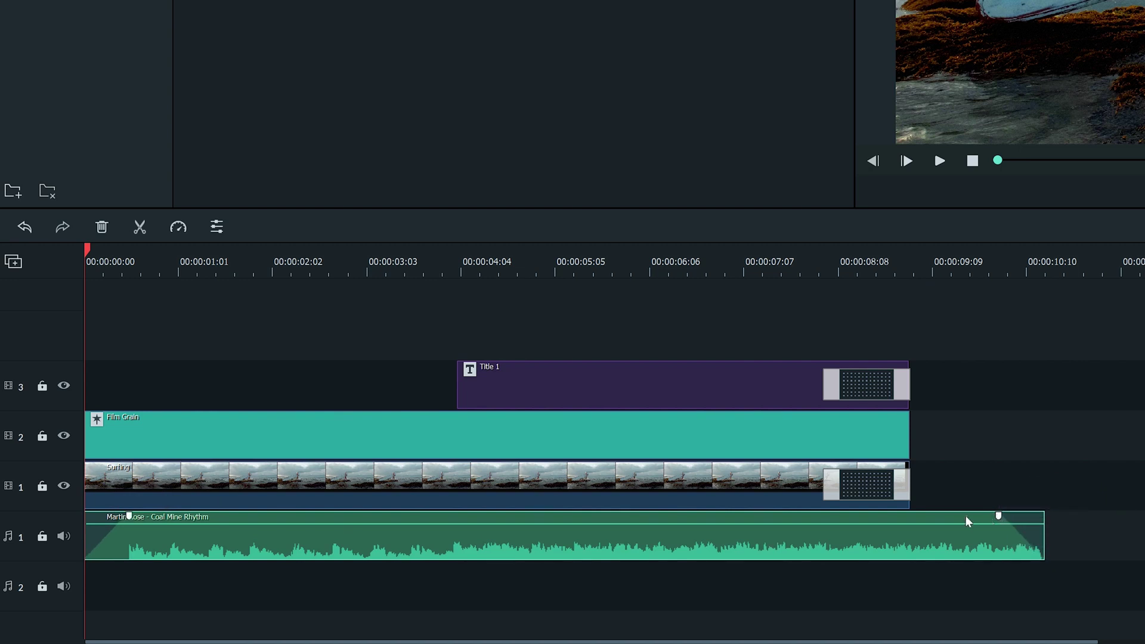
pyautogui.hotkey('ctrl', 'z')
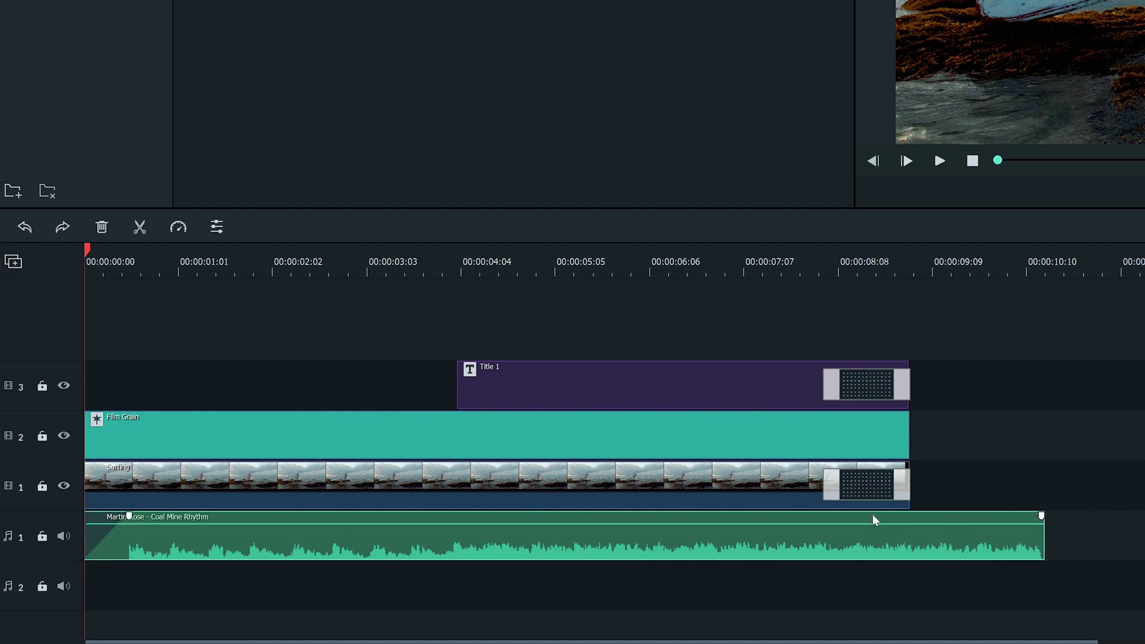
pyautogui.hotkey('ctrl', 'z')
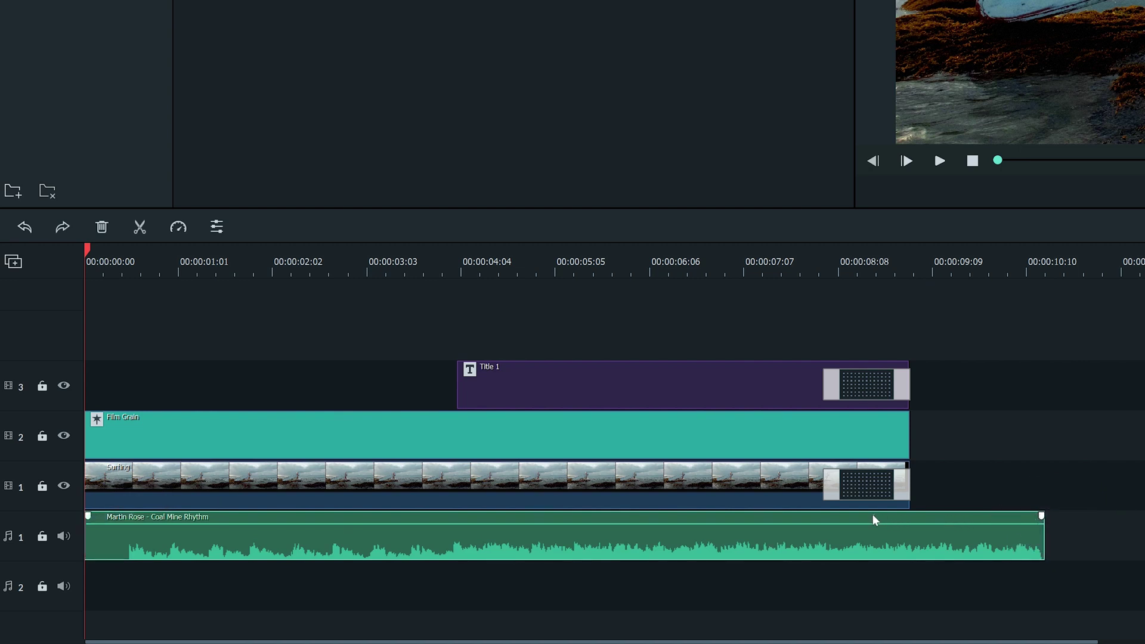
# Open the audio settings of the Coal Mine Rhythm clip, try a higher pitch and reset it to 0.00.
pyautogui.doubleClick(736, 535)
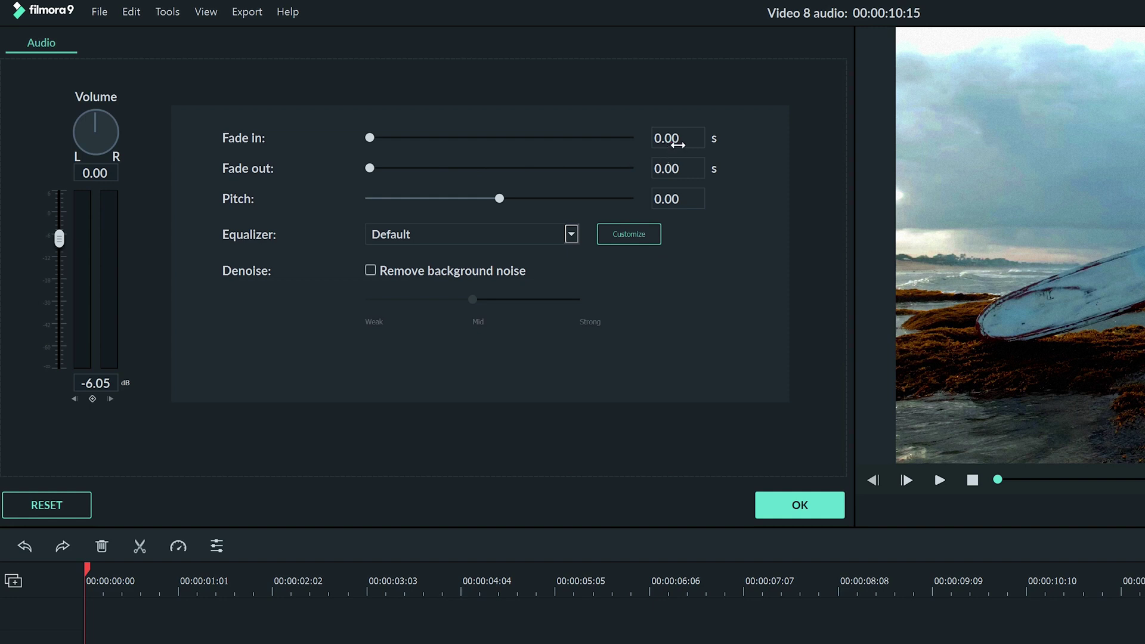
pyautogui.moveTo(696, 138)
pyautogui.mouseDown()
pyautogui.moveTo(739, 138)
pyautogui.moveTo(696, 137)
pyautogui.mouseUp()
pyautogui.moveTo(500, 204); pyautogui.dragTo(540, 207)
pyautogui.click(743, 199)
# Look over the equalizer presets and the custom equalizer's frequency bands, keeping the Default preset.
pyautogui.click(570, 234)
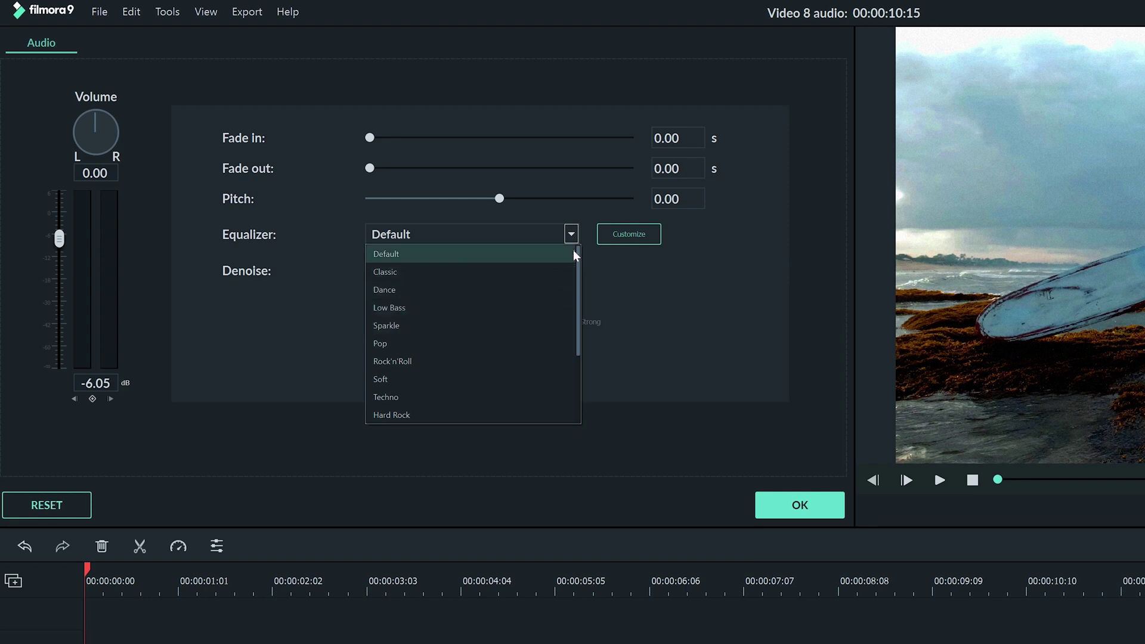
pyautogui.click(571, 232)
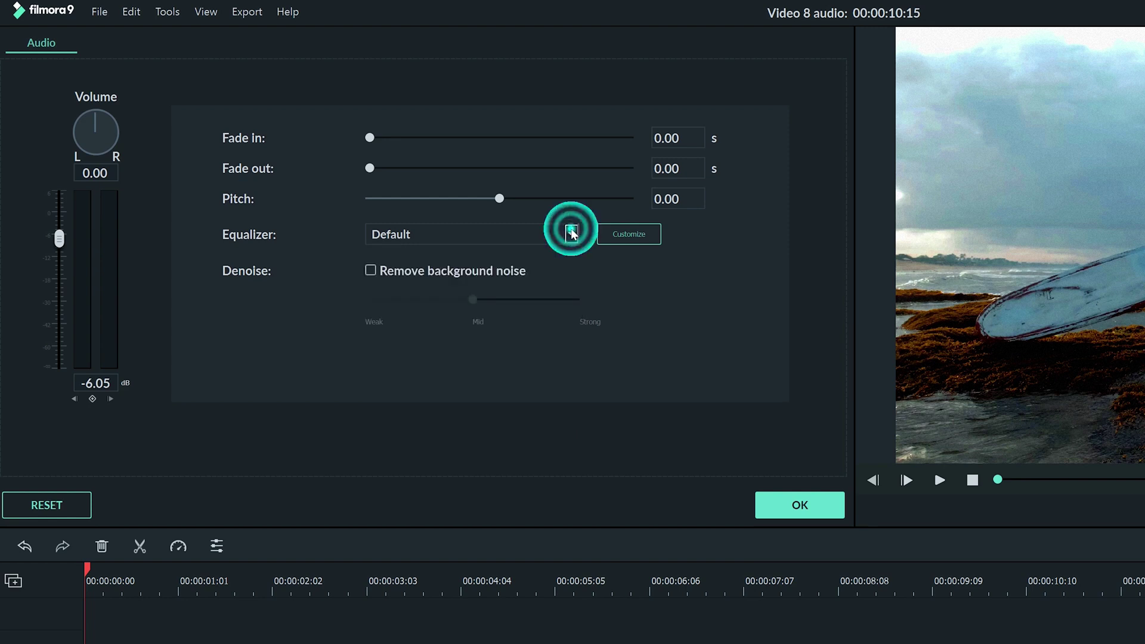
pyautogui.click(610, 238)
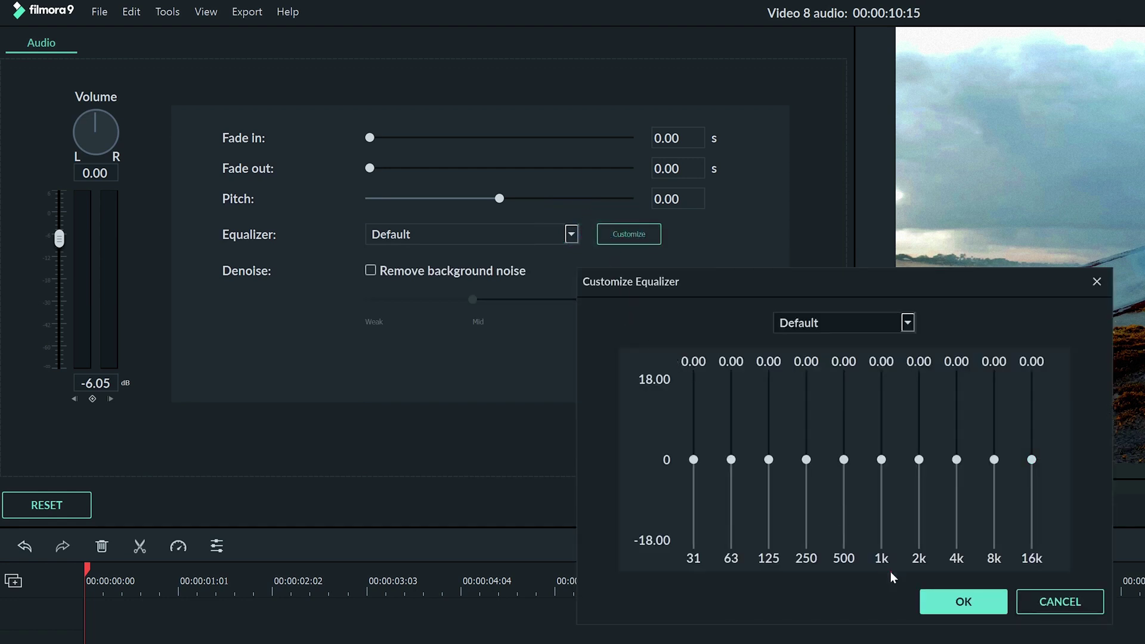
pyautogui.click(964, 601)
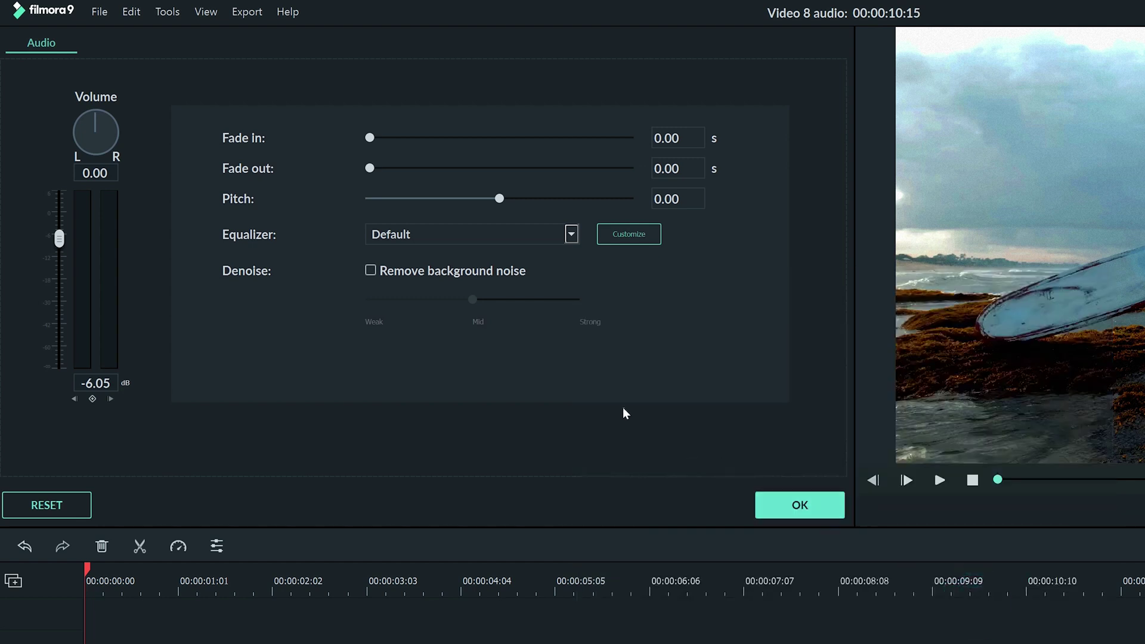
# Try background noise removal on the music clip at Mid strength, and switch it off again.
pyautogui.click(369, 270)
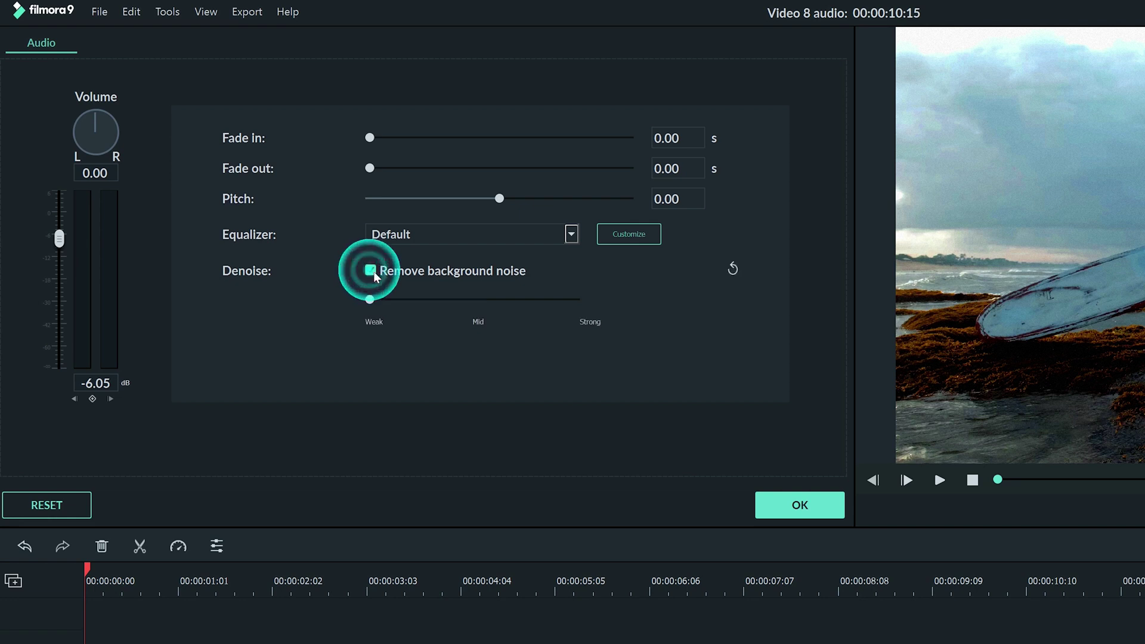
pyautogui.moveTo(399, 305); pyautogui.dragTo(485, 310)
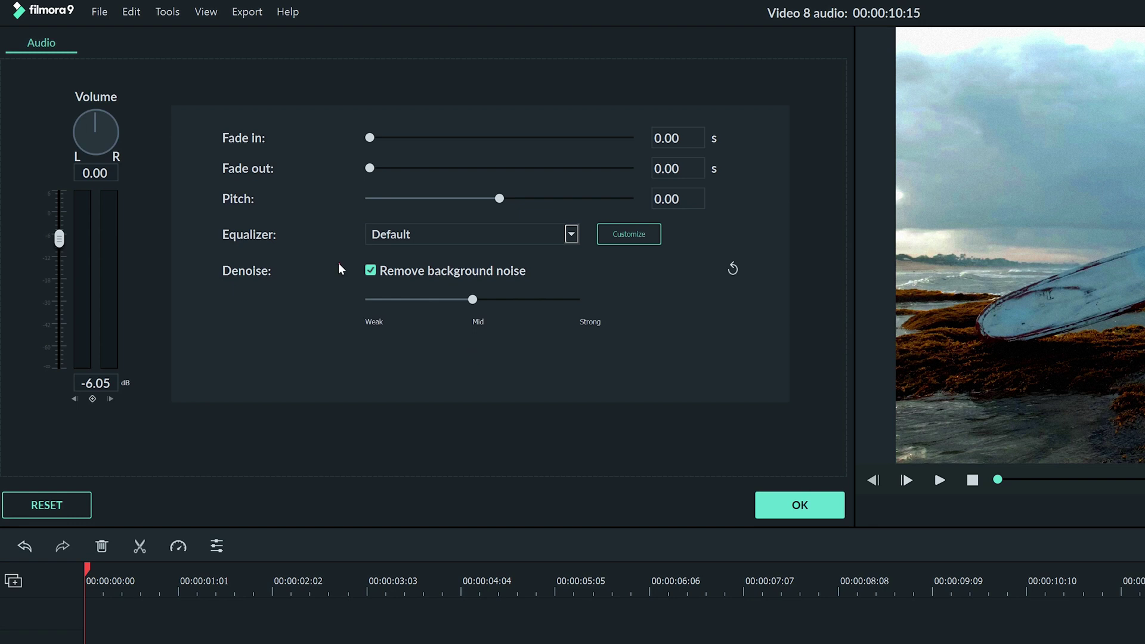
pyautogui.click(370, 271)
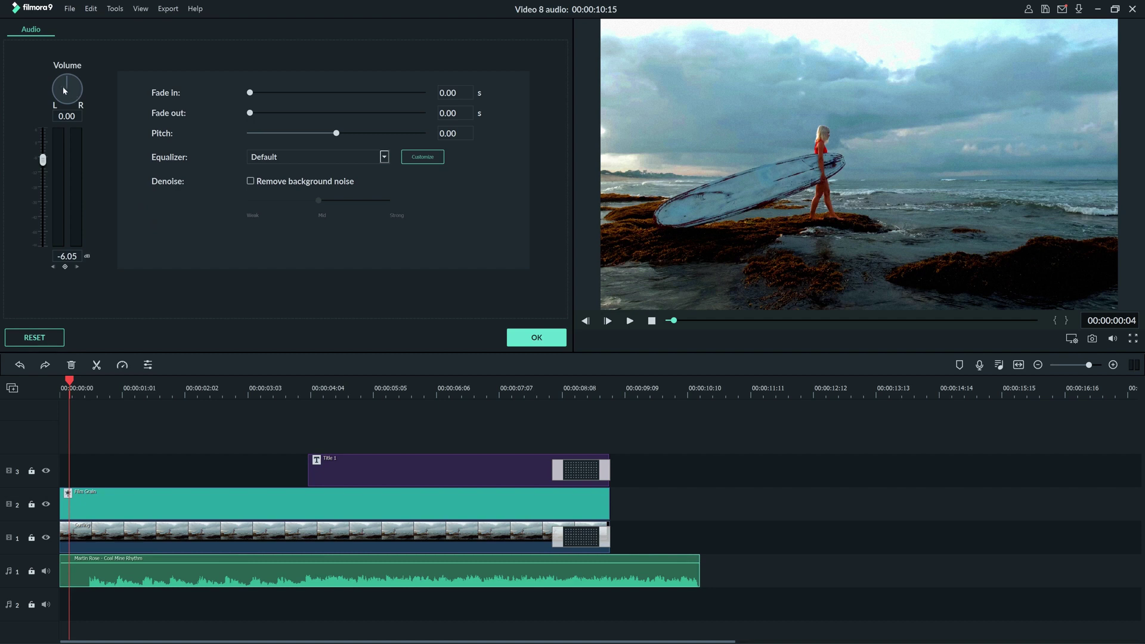
# Try panning the music clip toward the left channel and return the balance to centre.
pyautogui.moveTo(65, 90); pyautogui.dragTo(41, 90)
pyautogui.moveTo(34, 113); pyautogui.dragTo(67, 67)
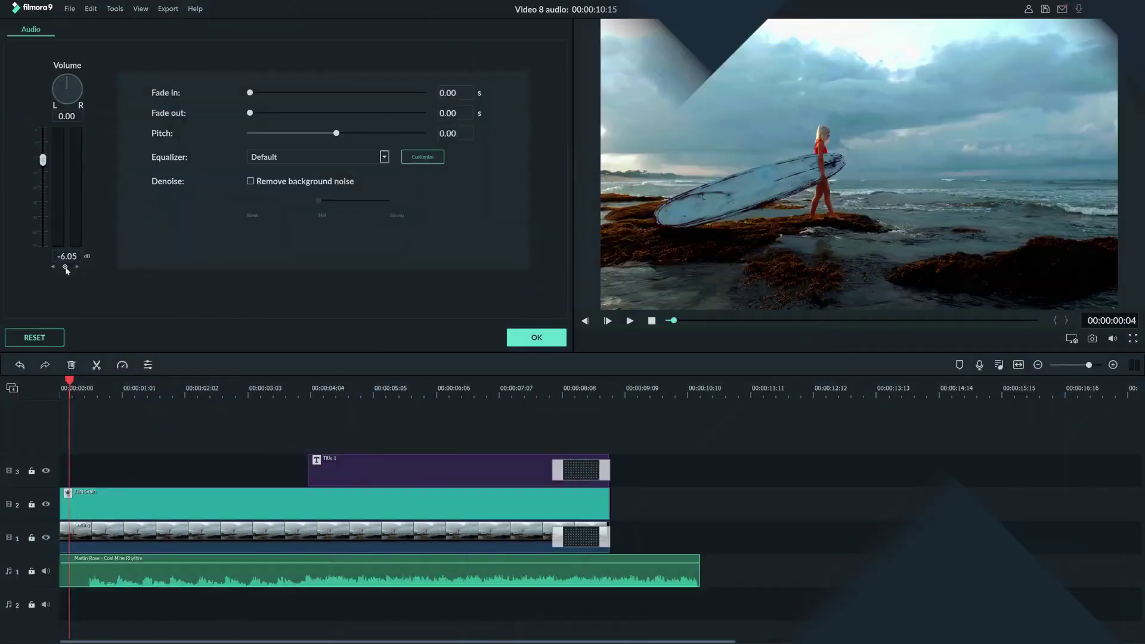
# Add three volume keyframes to the music clip at 00:00:00:04, 00:00:04:06 and 00:00:09:01.
pyautogui.click(67, 268)
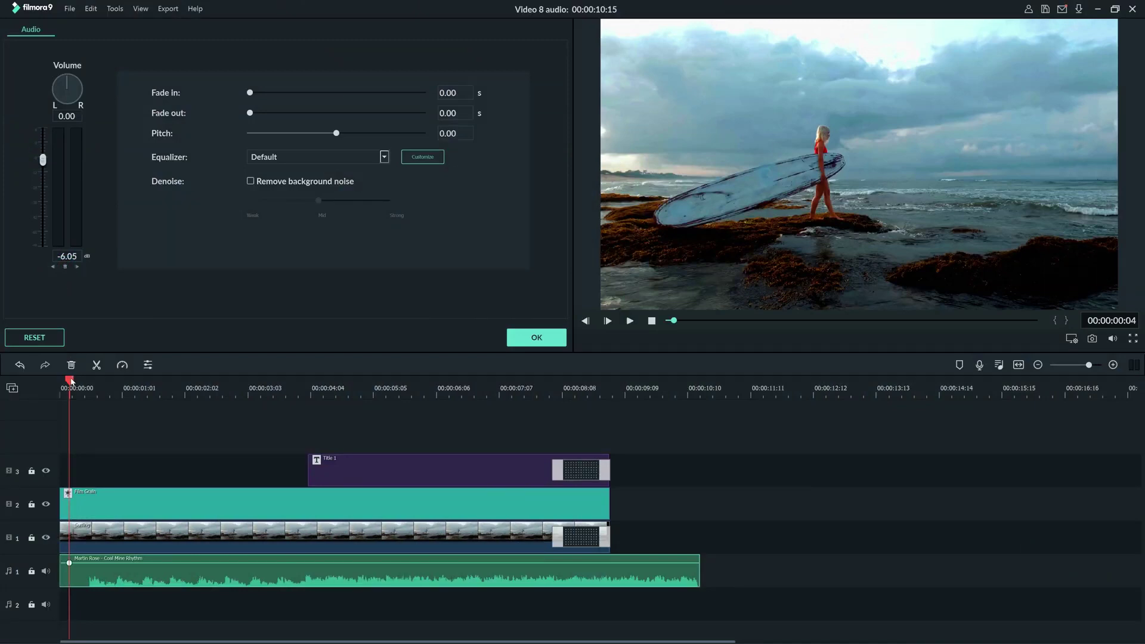
pyautogui.moveTo(70, 382); pyautogui.dragTo(315, 432)
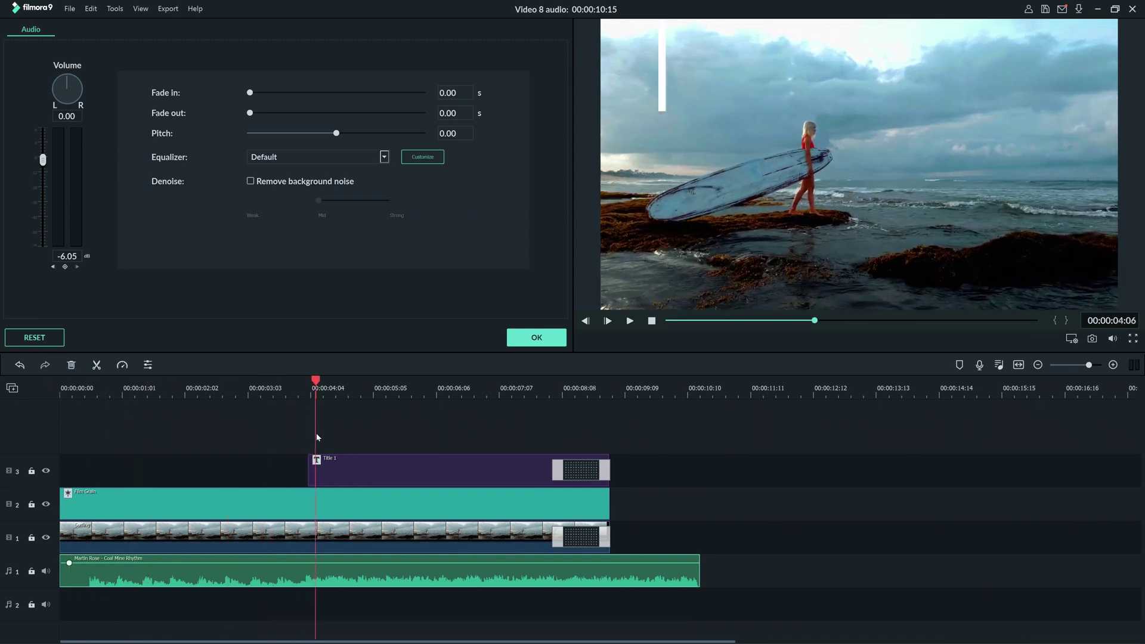
pyautogui.click(65, 268)
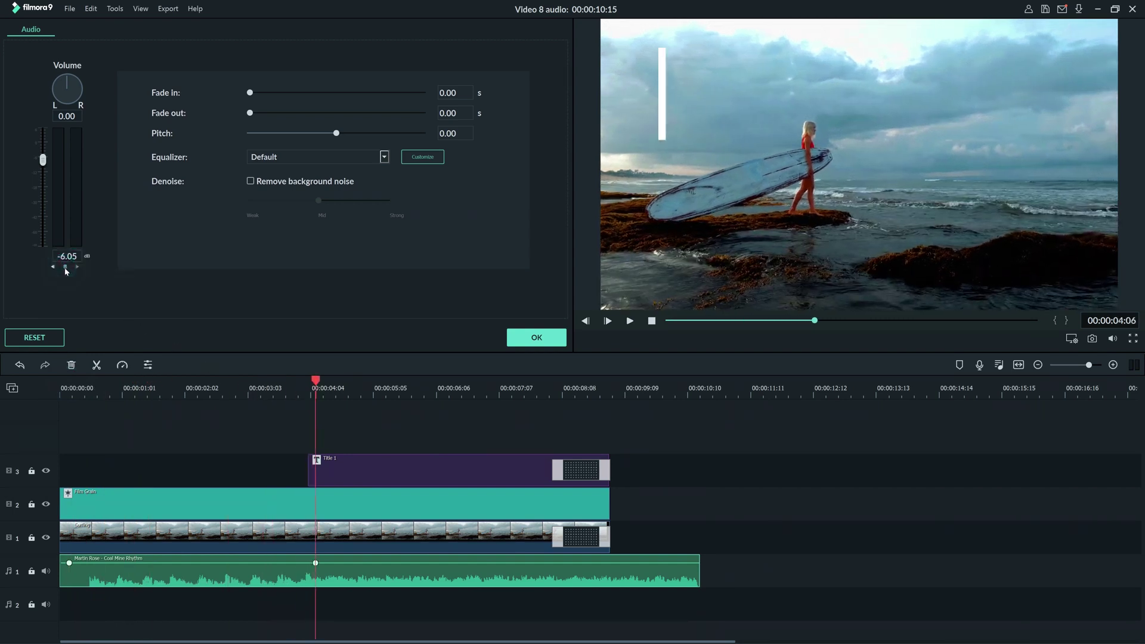
pyautogui.moveTo(316, 379); pyautogui.dragTo(608, 391)
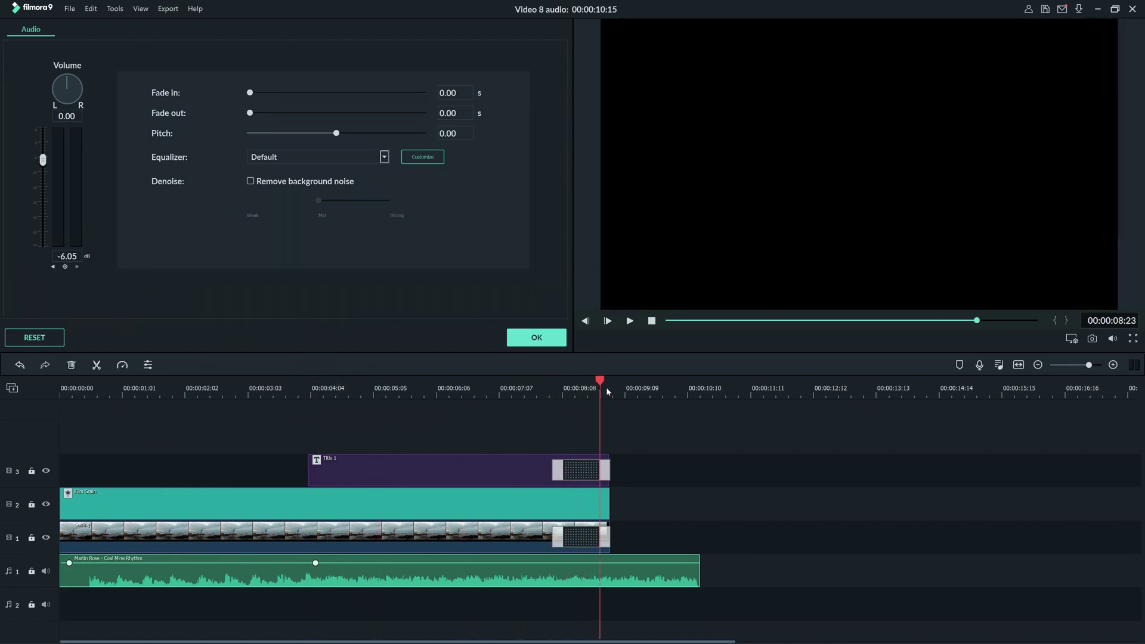
pyautogui.click(65, 267)
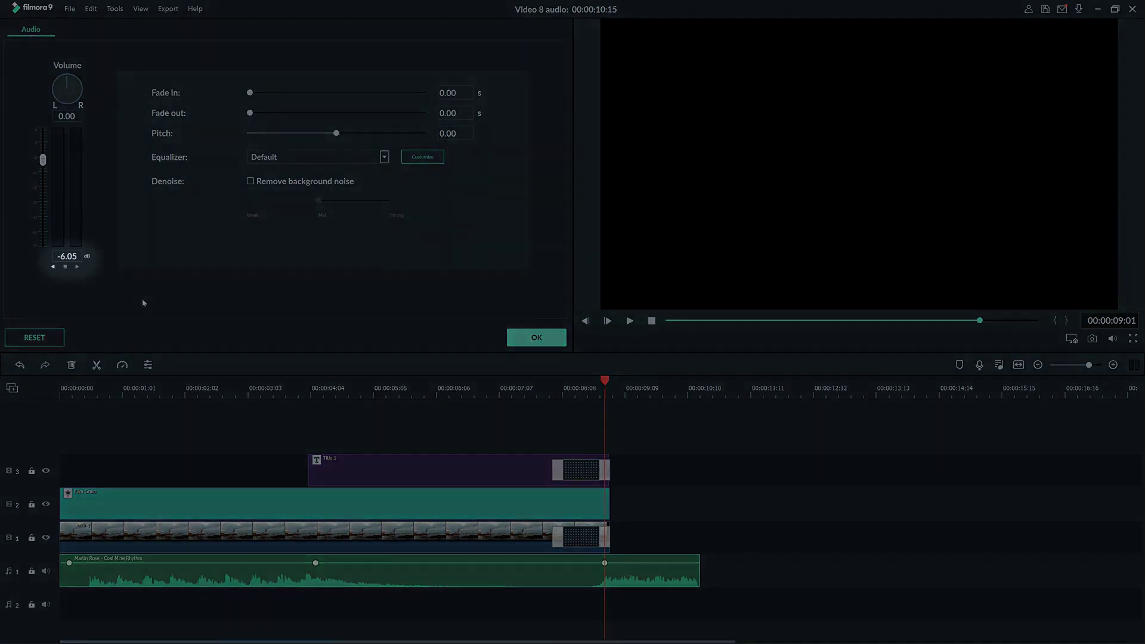
# Set the music clip's three volume keyframes in order to about -38 dB, 1.03 dB and -45.72 dB.
pyautogui.click(54, 266)
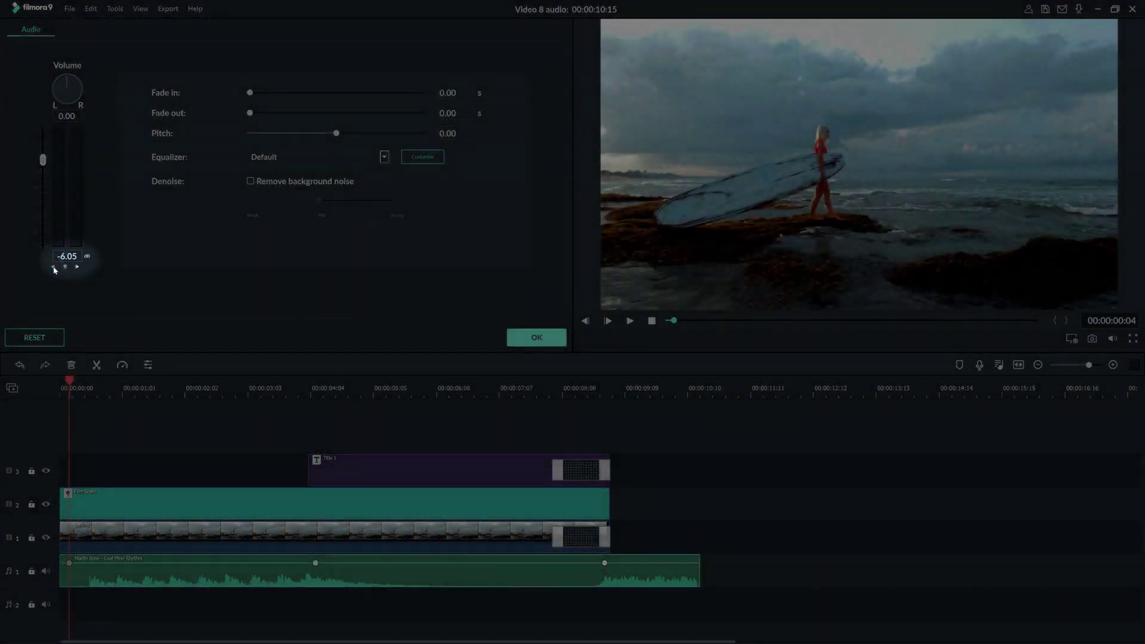
pyautogui.moveTo(43, 165); pyautogui.dragTo(43, 214)
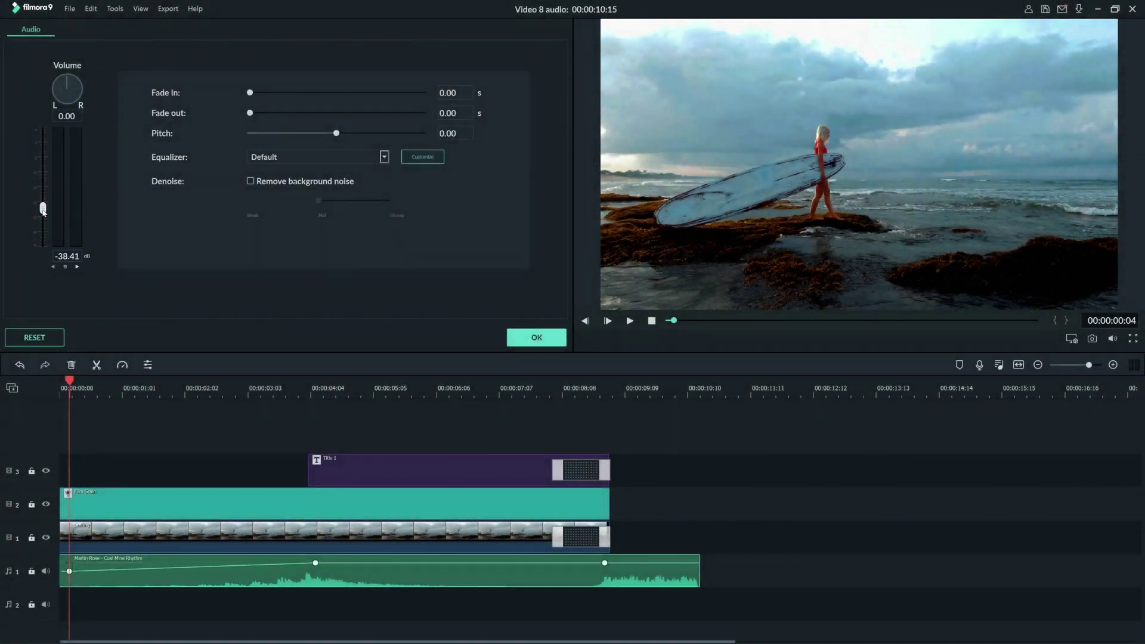
pyautogui.click(77, 267)
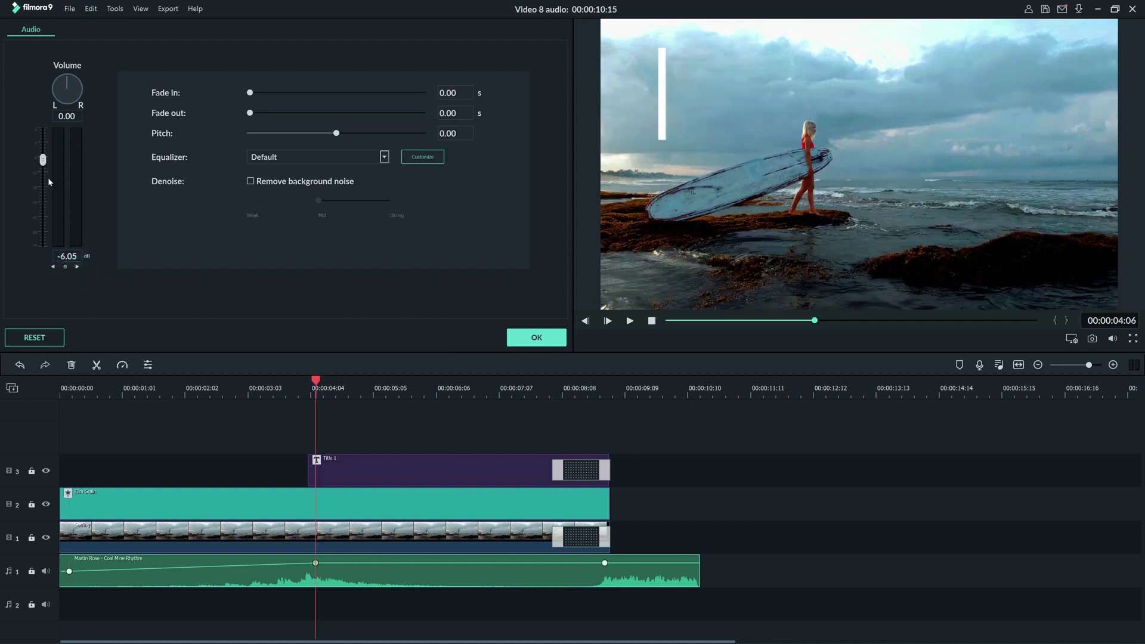
pyautogui.moveTo(43, 160); pyautogui.dragTo(43, 144)
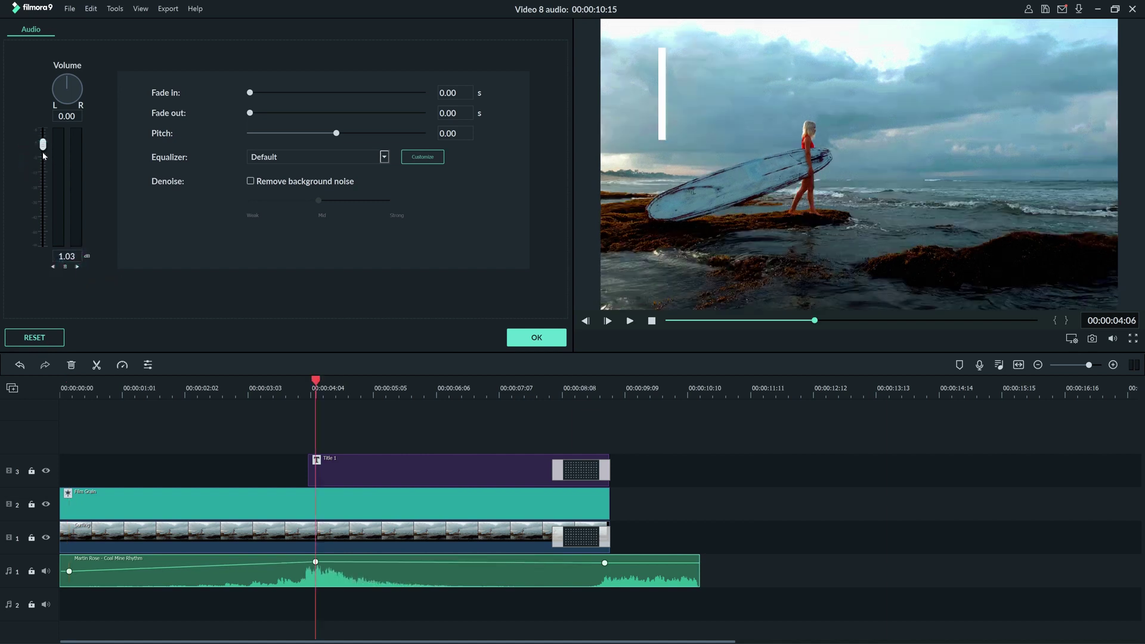
pyautogui.click(77, 267)
pyautogui.moveTo(43, 148); pyautogui.dragTo(43, 215)
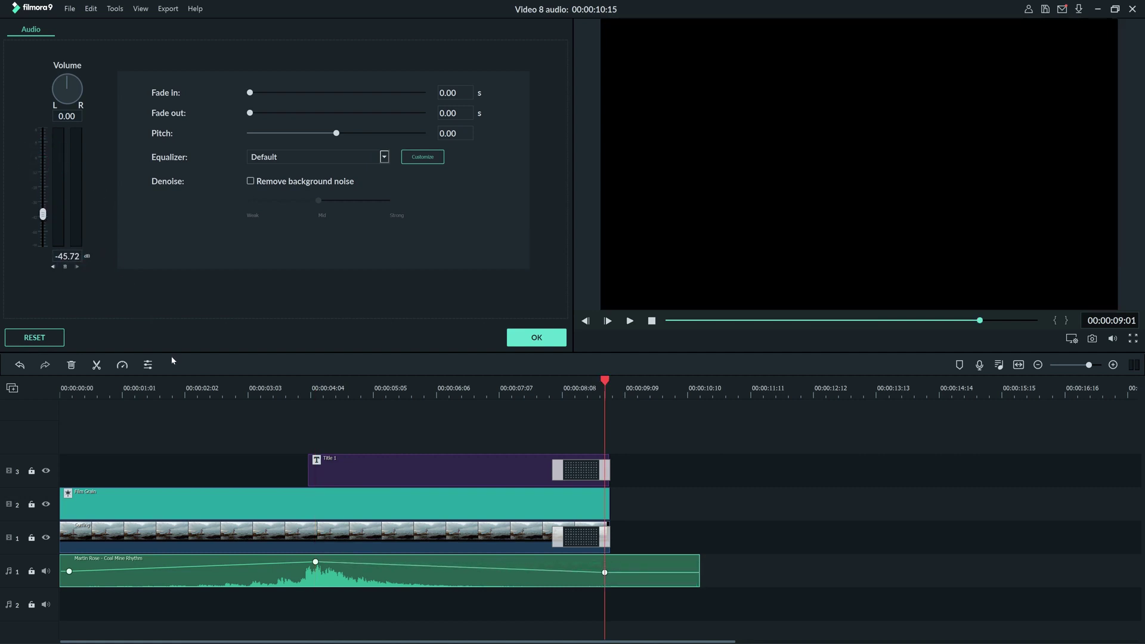
pyautogui.moveTo(69, 571); pyautogui.dragTo(71, 573)
pyautogui.moveTo(315, 564); pyautogui.dragTo(313, 561)
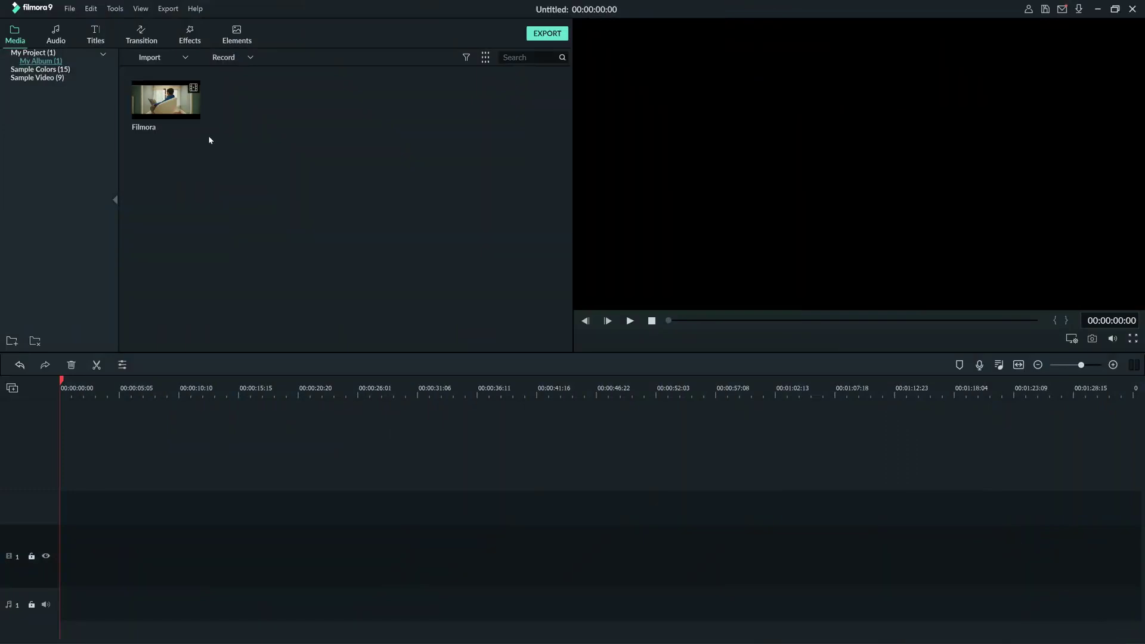
# Place the Filmora video from My Album on video track 1 and open its audio settings.
pyautogui.click(166, 99)
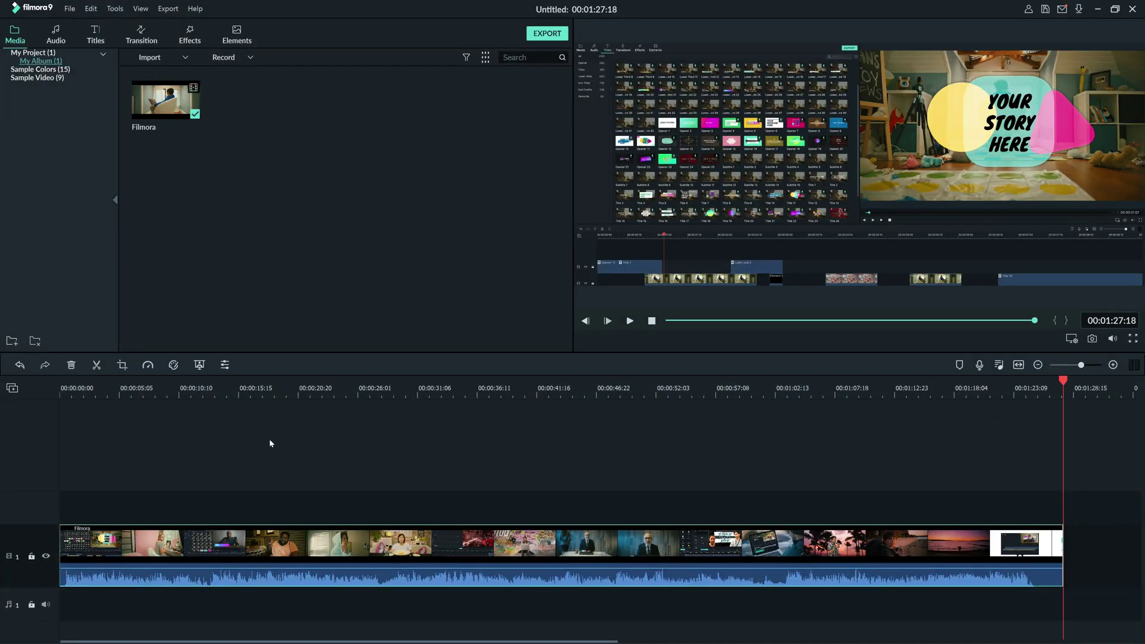
pyautogui.doubleClick(296, 539)
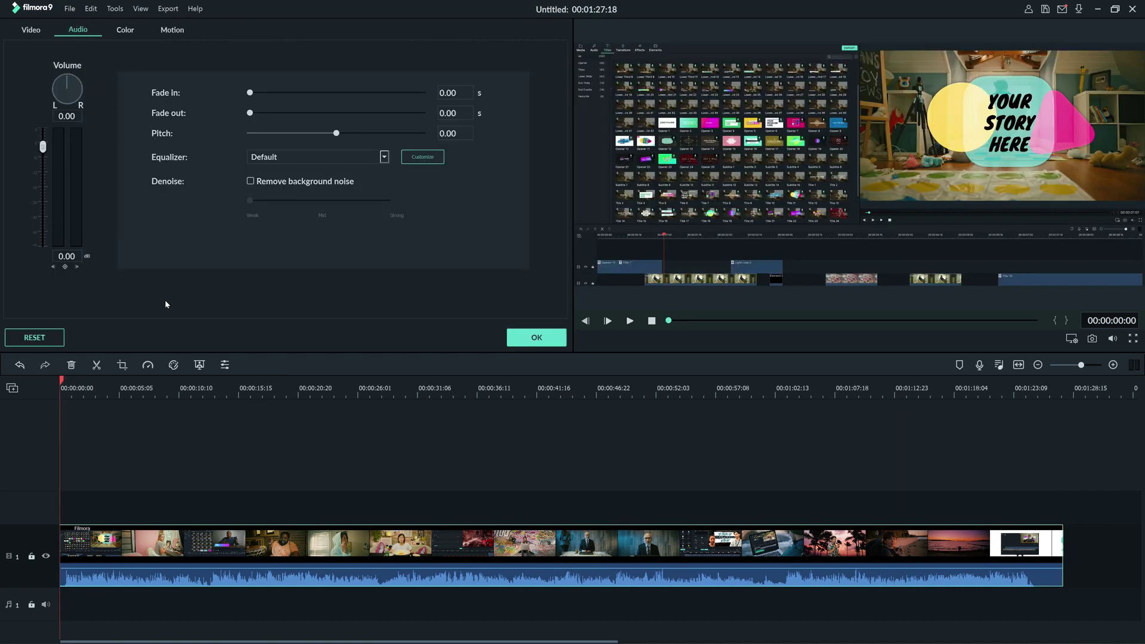
# Detach the audio from the Filmora video clip onto audio track 1.
pyautogui.rightClick(213, 544)
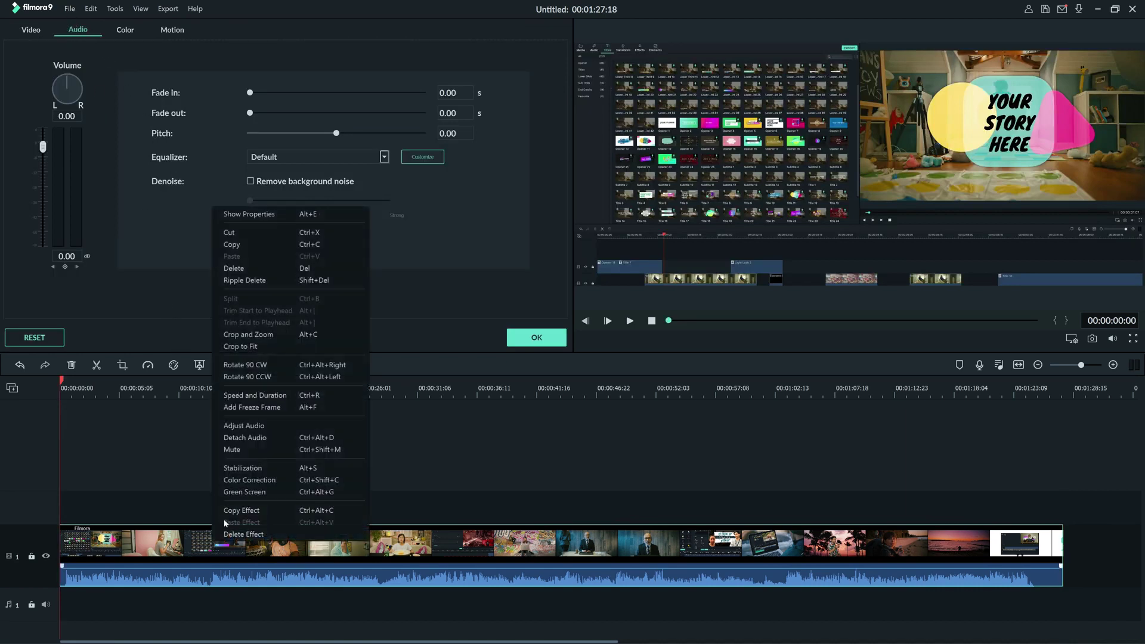
pyautogui.click(257, 443)
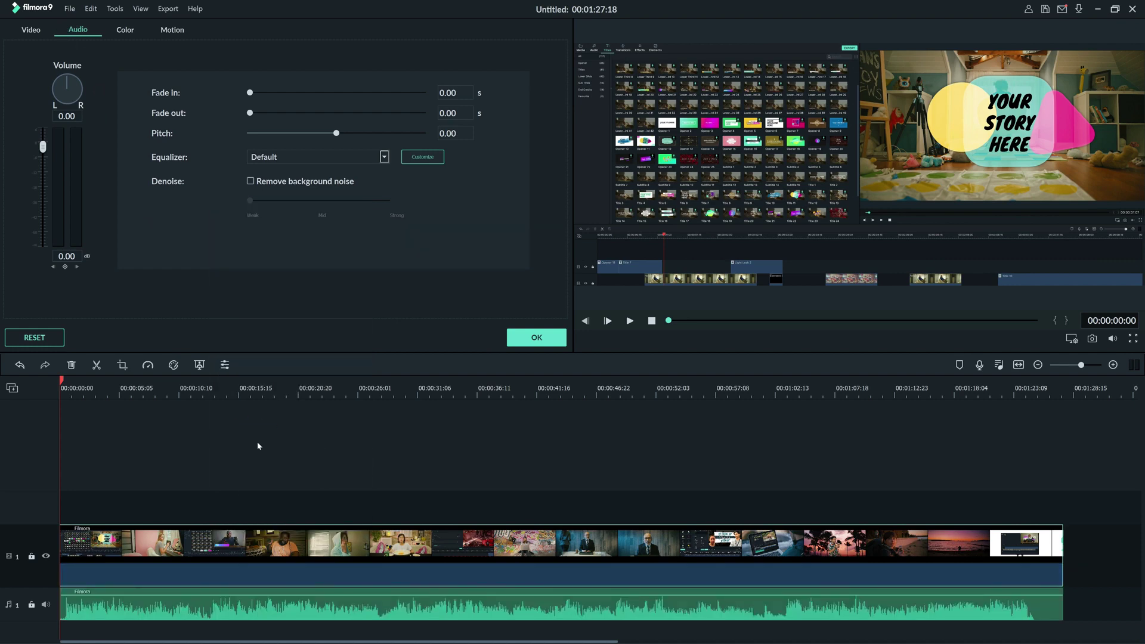
pyautogui.moveTo(250, 594); pyautogui.dragTo(249, 603)
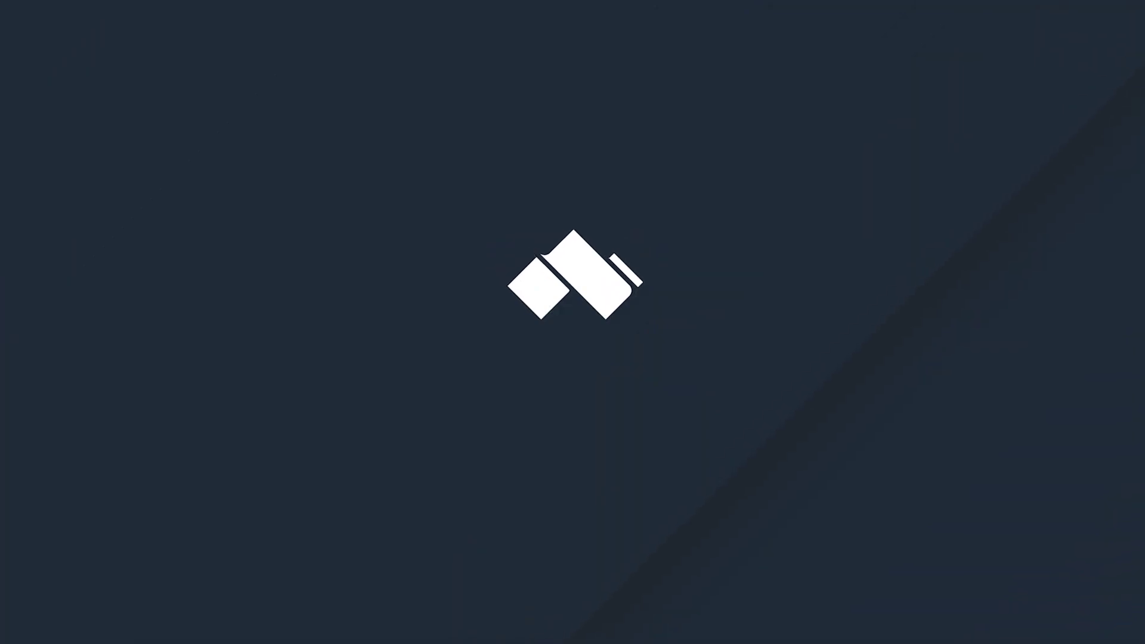